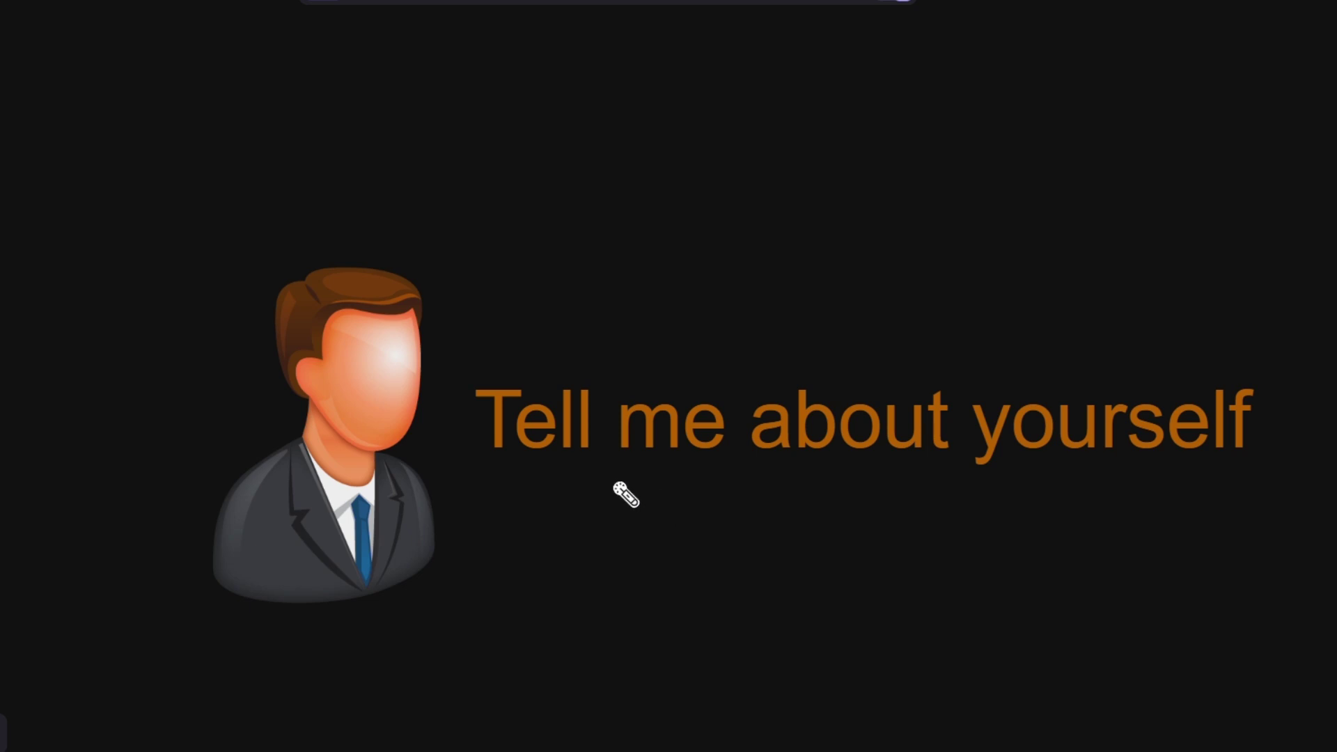
Draw a short red pen stroke under the 'Tell me about yourself' title.
mouse_move(581, 475)
left_mouse_down()
mouse_move(977, 500)
mouse_move(1191, 491)
left_mouse_up()
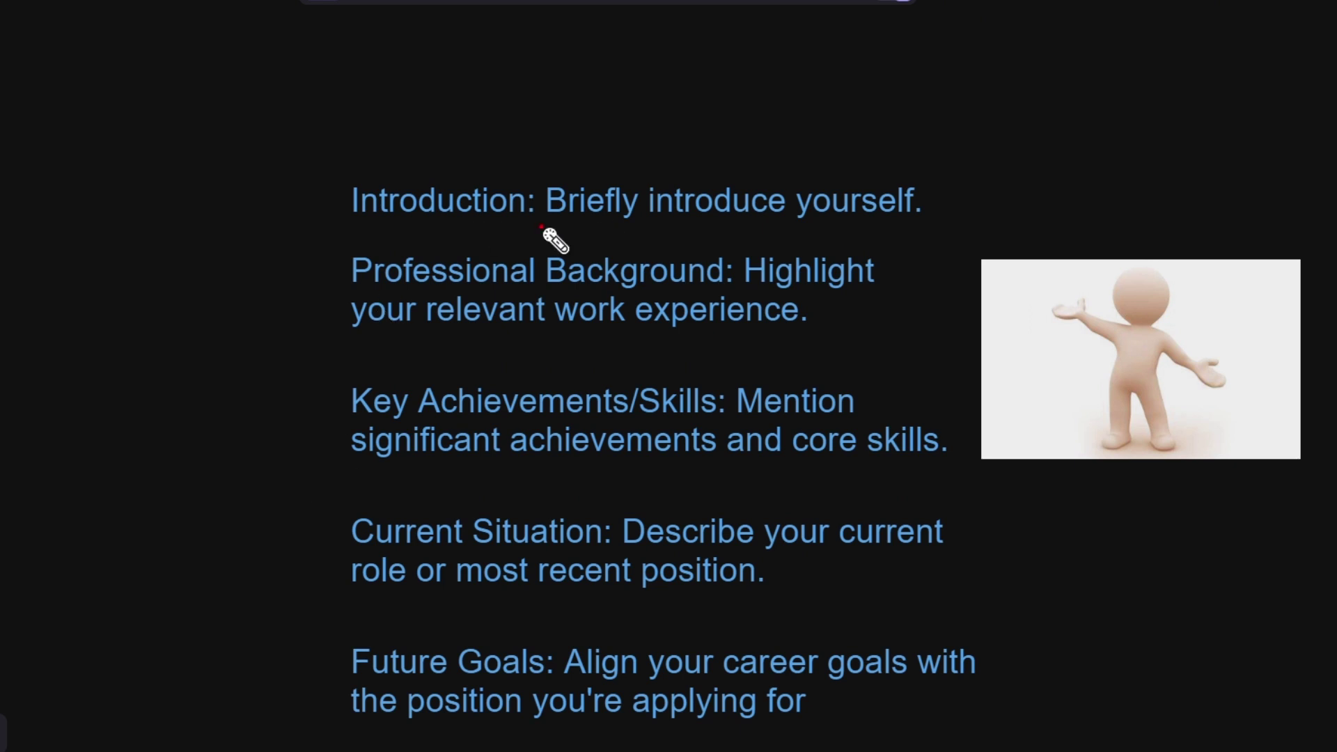
Underline 'Briefly introduce yourself', 'relevant work experience' and 'significant achievements' in red.
left_click_drag(544, 227, 911, 234)
left_click(500, 329)
left_click_drag(519, 335, 768, 336)
left_click_drag(388, 456, 703, 461)
scroll(801, 596, "down", 1)
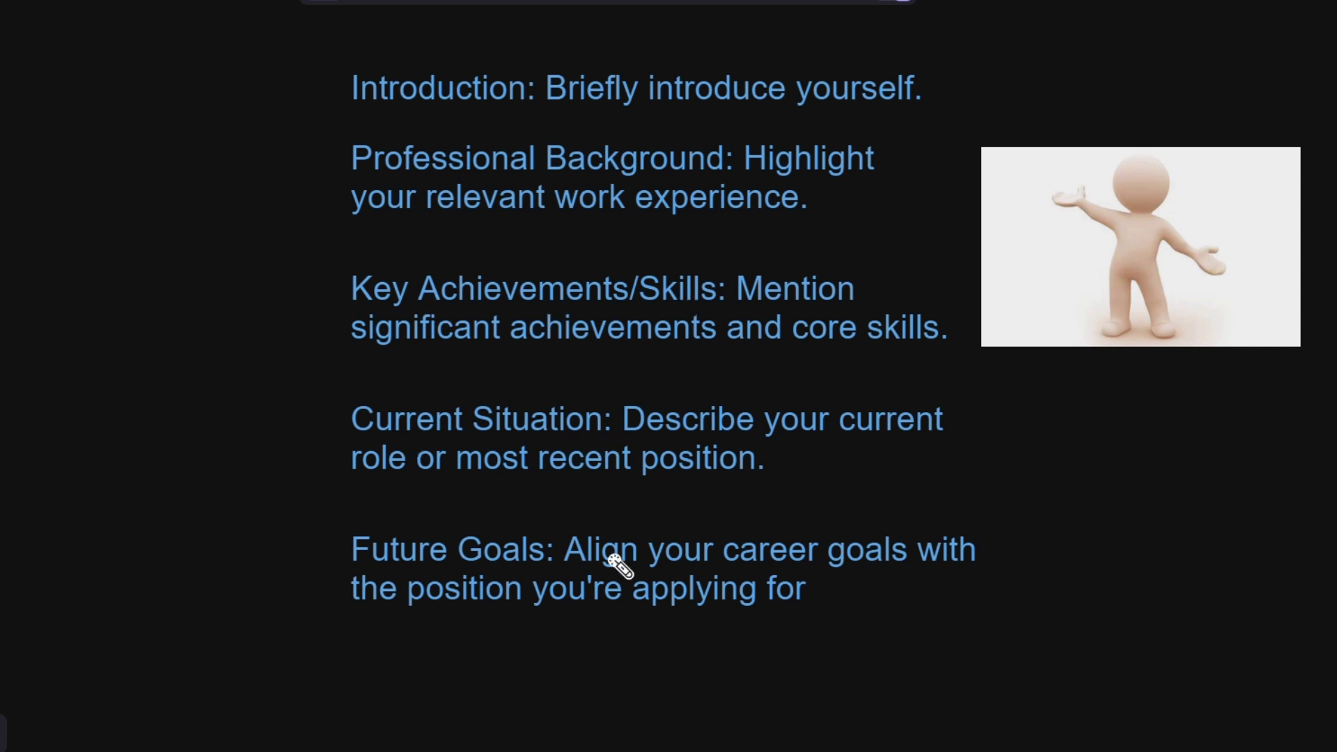
scroll(783, 569, "down", 2)
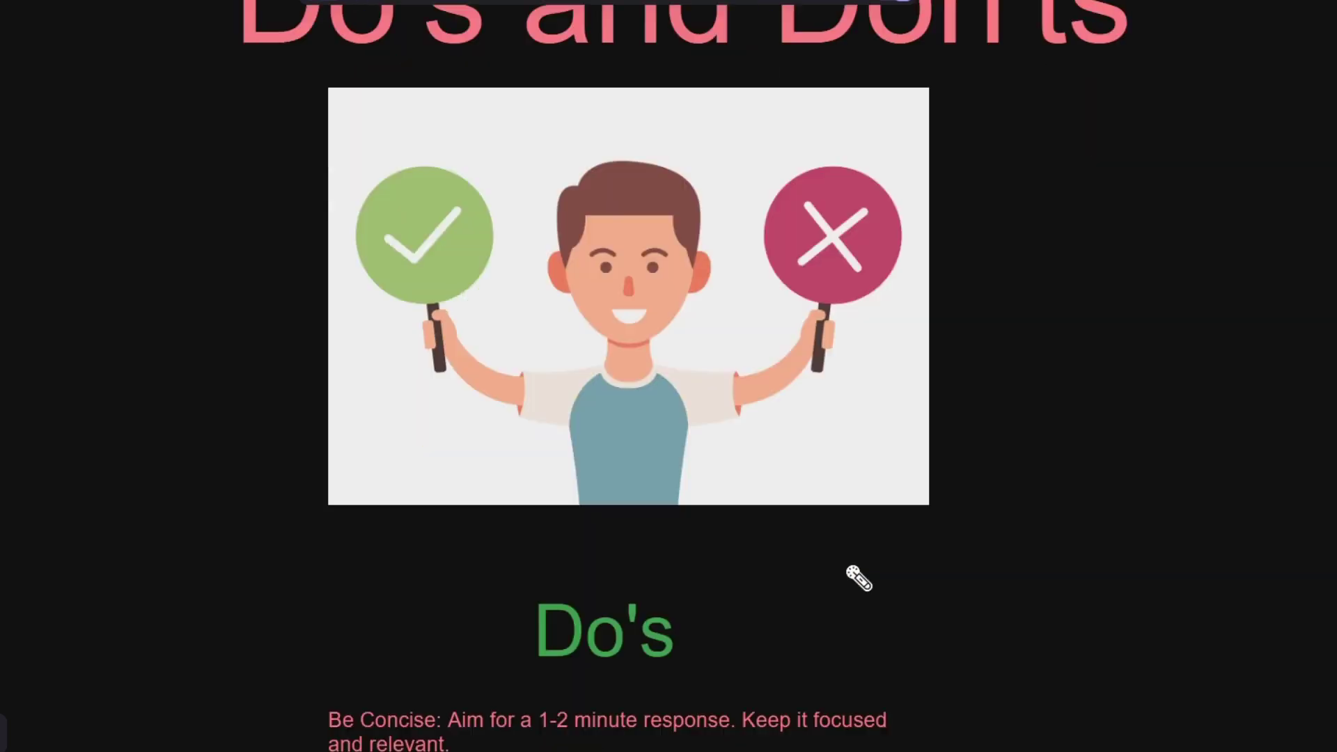
scroll(859, 578, "down", 1)
scroll(858, 576, "down", 2)
scroll(857, 576, "down", 1)
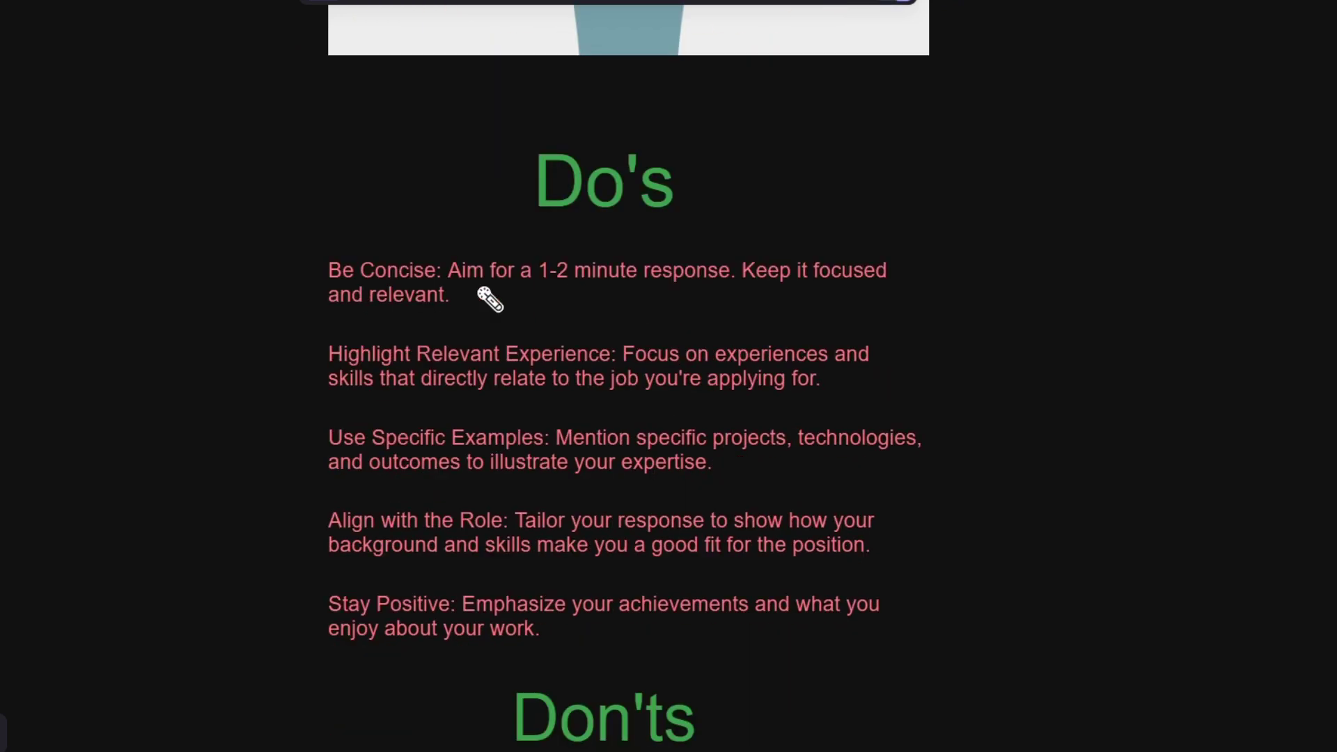
Underline '1-2 minute', the phrase about relating to the job, and 'your expertise' in red.
left_click_drag(523, 280, 738, 297)
left_click_drag(478, 393, 802, 400)
left_click_drag(558, 470, 706, 471)
scroll(782, 394, "down", 3)
scroll(744, 457, "down", 1)
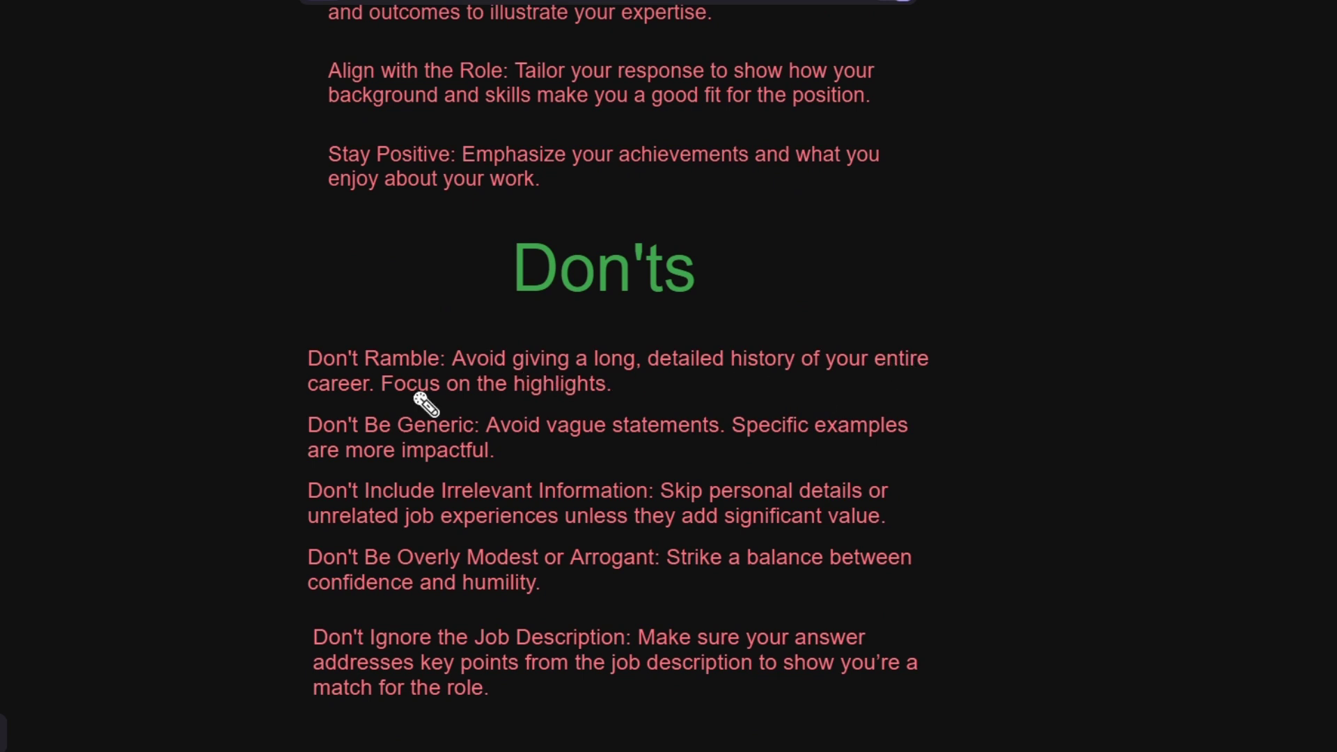
Underline 'highlights' in red in the Don't Ramble tip.
left_click_drag(510, 395, 639, 395)
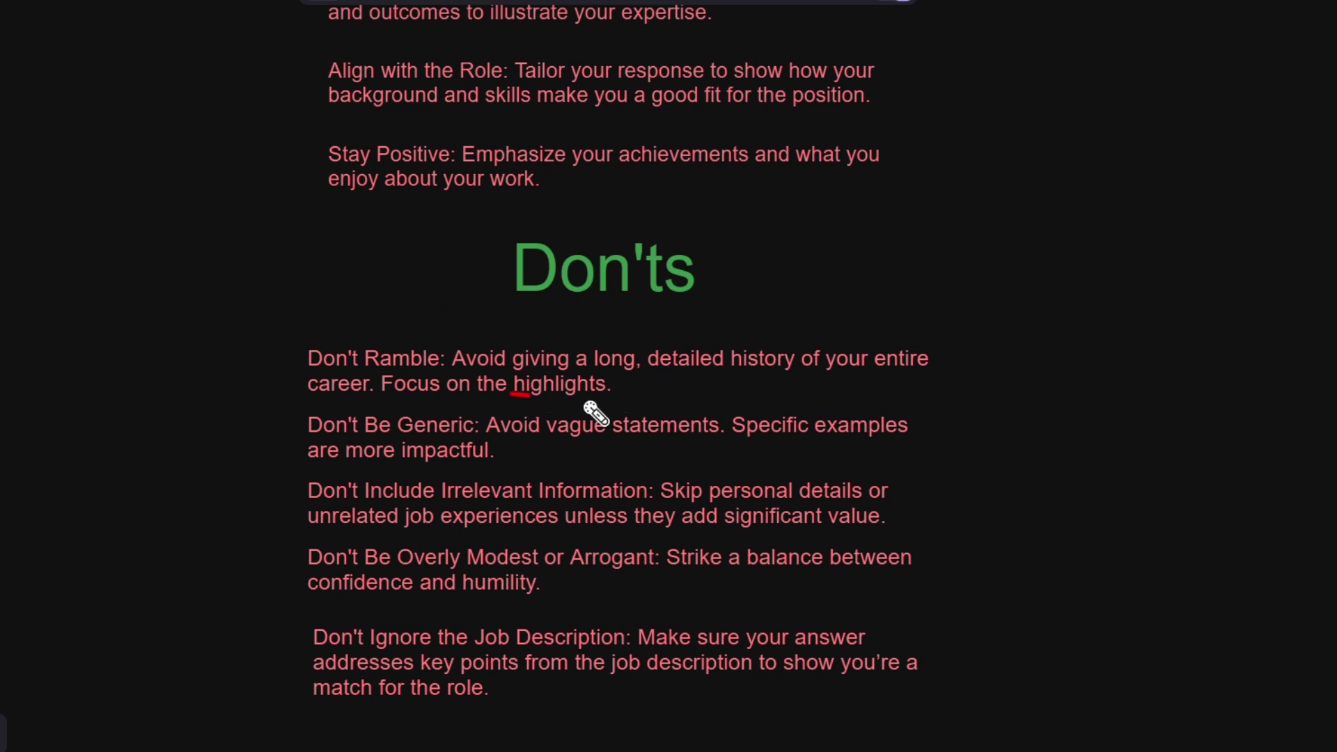